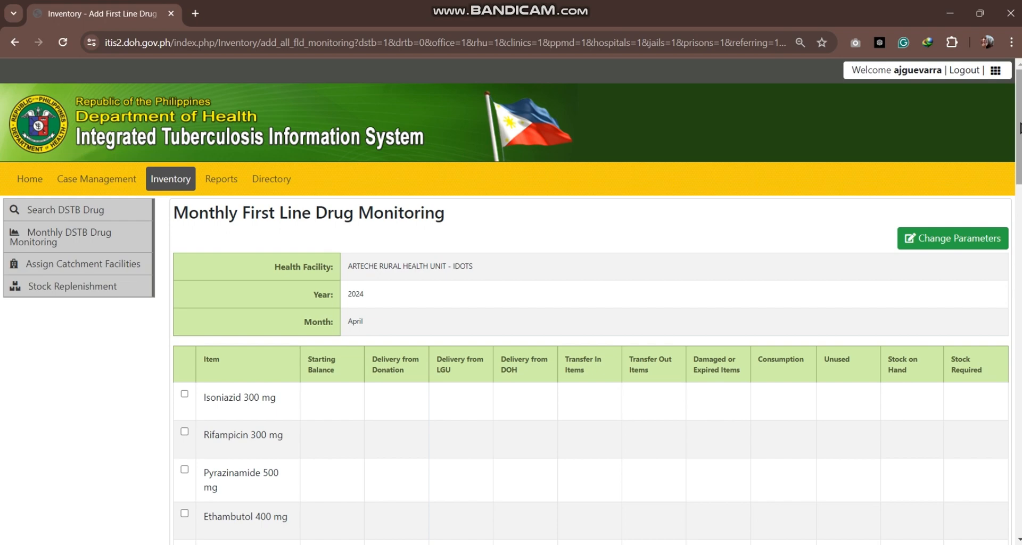
mouse_move(1019, 96)
mouse_down()
mouse_move(1000, 408)
mouse_move(1020, 89)
mouse_up()
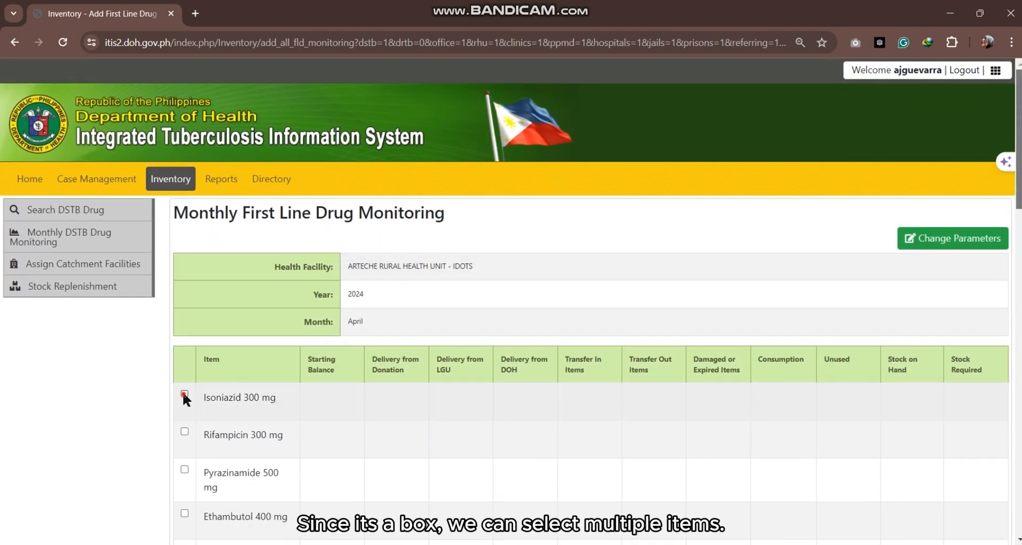
click(184, 394)
click(185, 432)
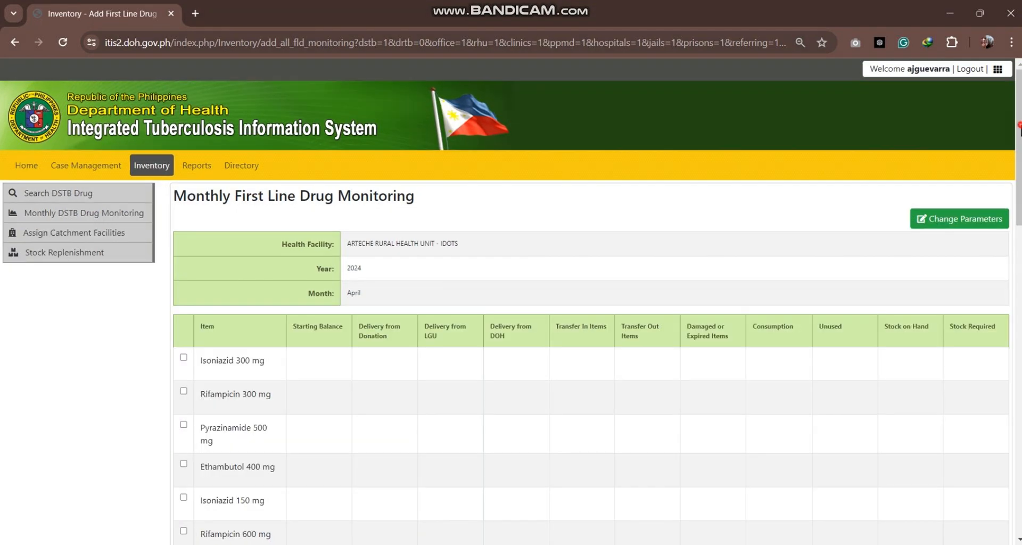
Step: Include the four-drug Rifampicin/Isoniazid/Pyrazinamide/Ethambutol FDC tablet and the Rifampicin 150mg + Isoniazid 75mg FDC tablet in the monthly report
scroll(1020, 201, down, 5)
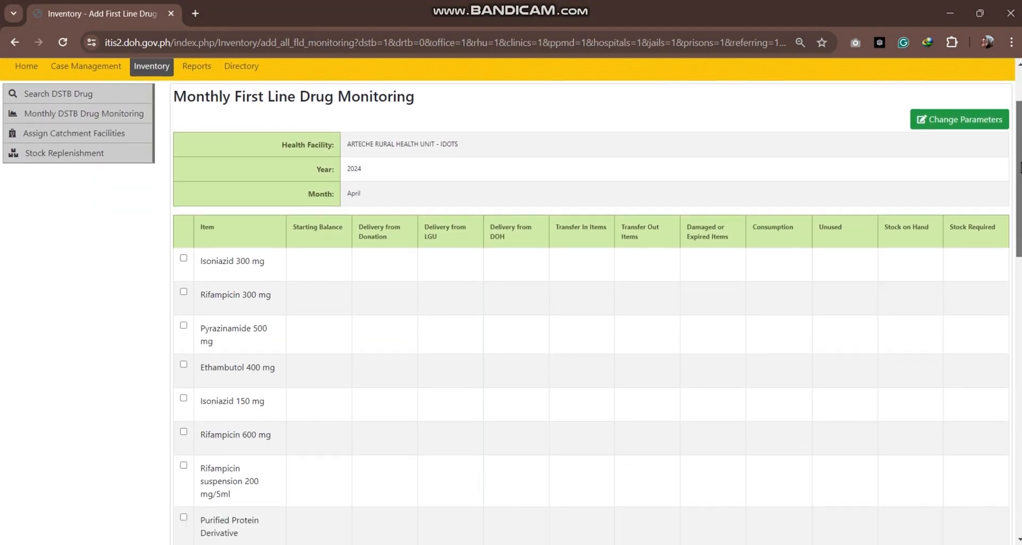
drag(1019, 201, 1010, 251)
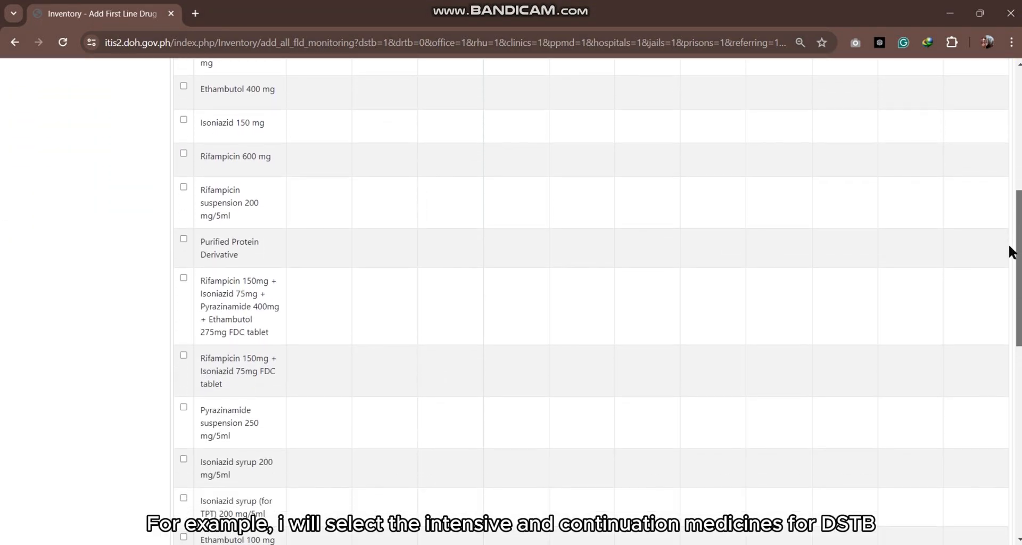
click(183, 276)
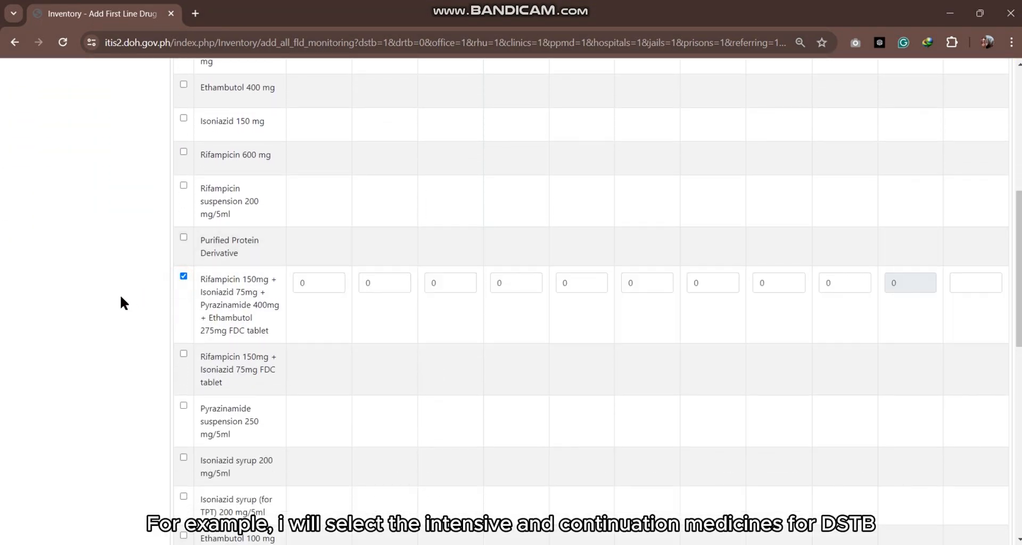
click(184, 354)
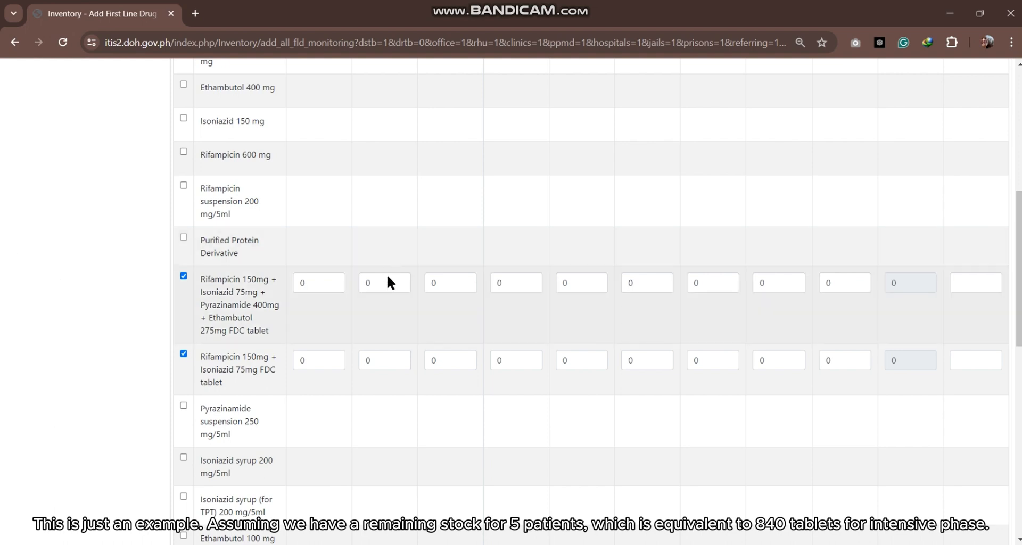
Step: For the four-drug FDC tablet, enter starting balance 840 and deliveries of 50 from donation, 50 from LGU and 100 from DOH
double_click(318, 282)
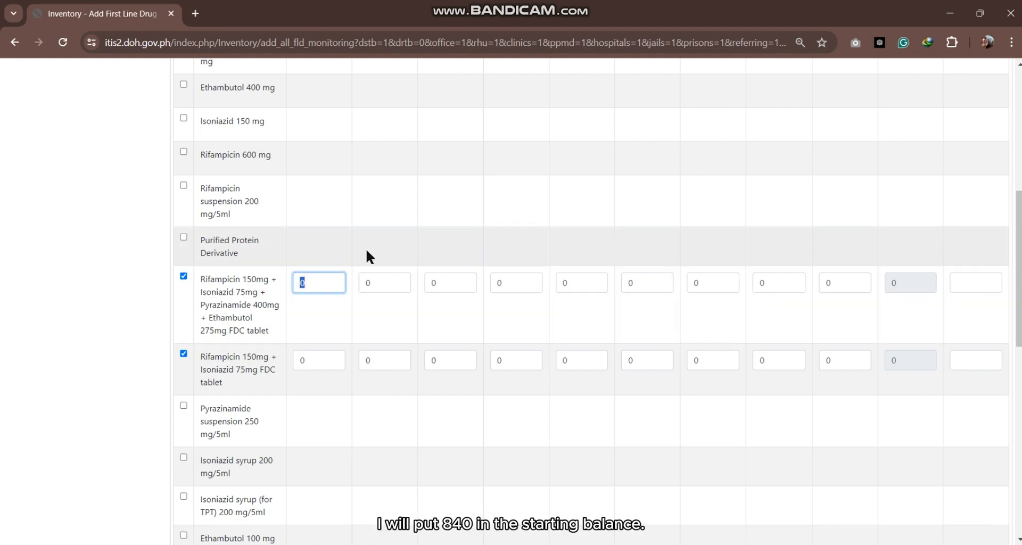
text(840)
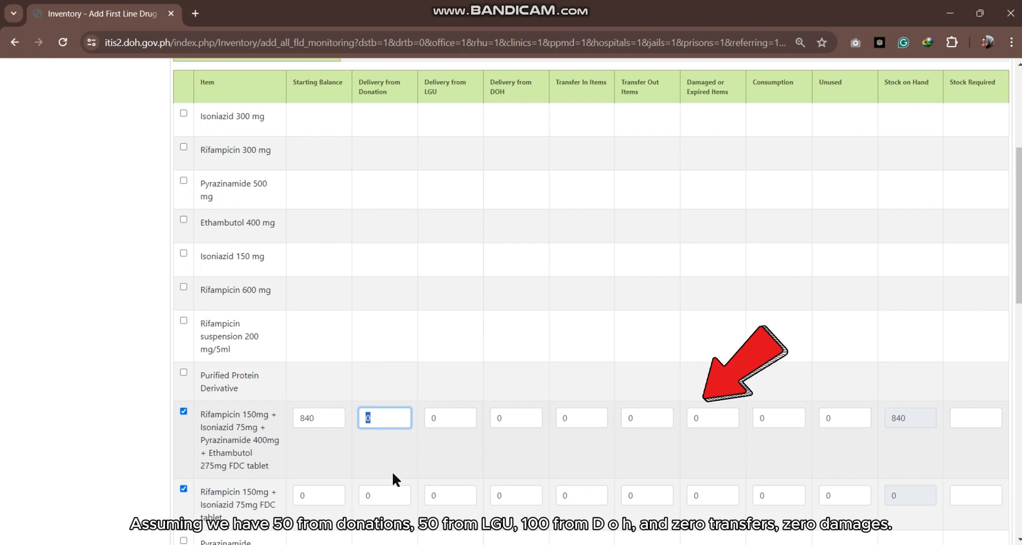
text(50)
key(Tab)
text(50)
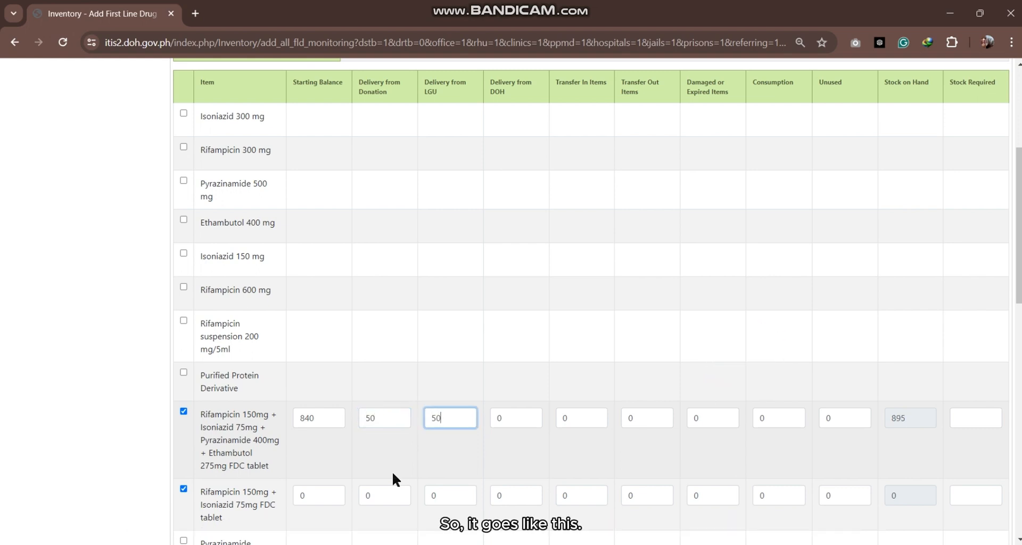
key(Tab)
text(100)
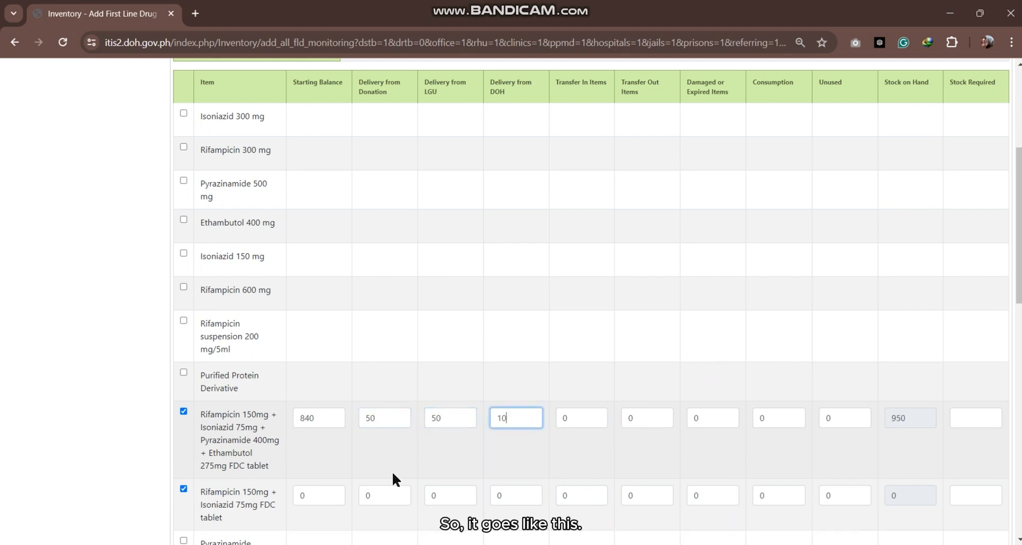
Step: Set the four-drug FDC tablet's consumption to 840, leaving its transfers and damaged or expired items at 0
key(Tab)
key(Tab)
key(Tab)
key(Tab)
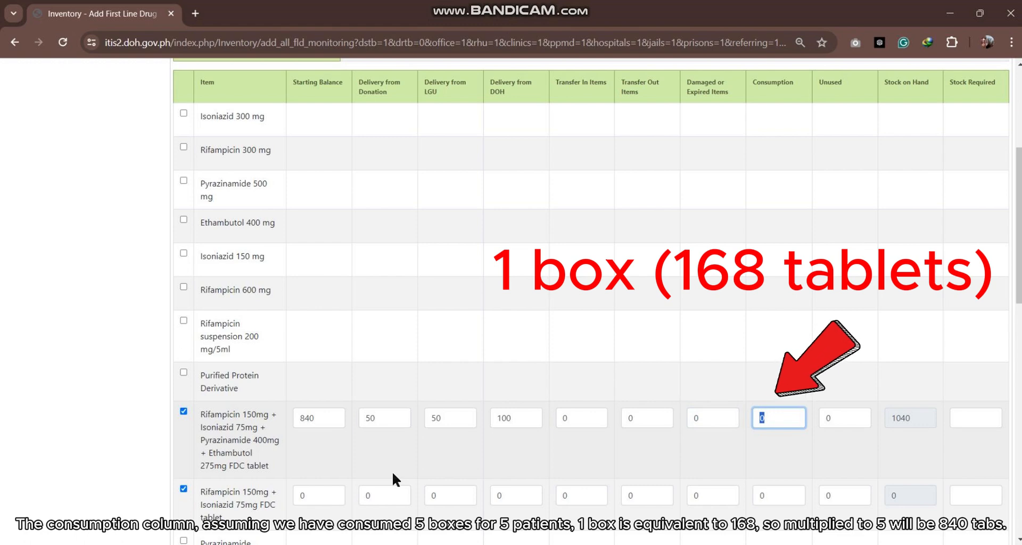
text(840)
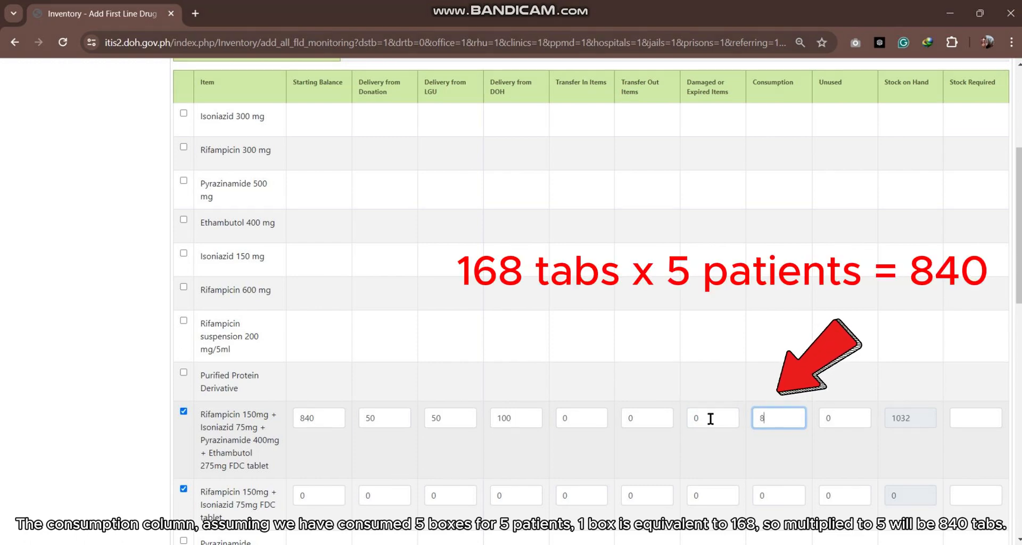
Step: Set the stock required for the four-drug FDC tablet to 840, leaving its unused quantity at 0
key(Tab)
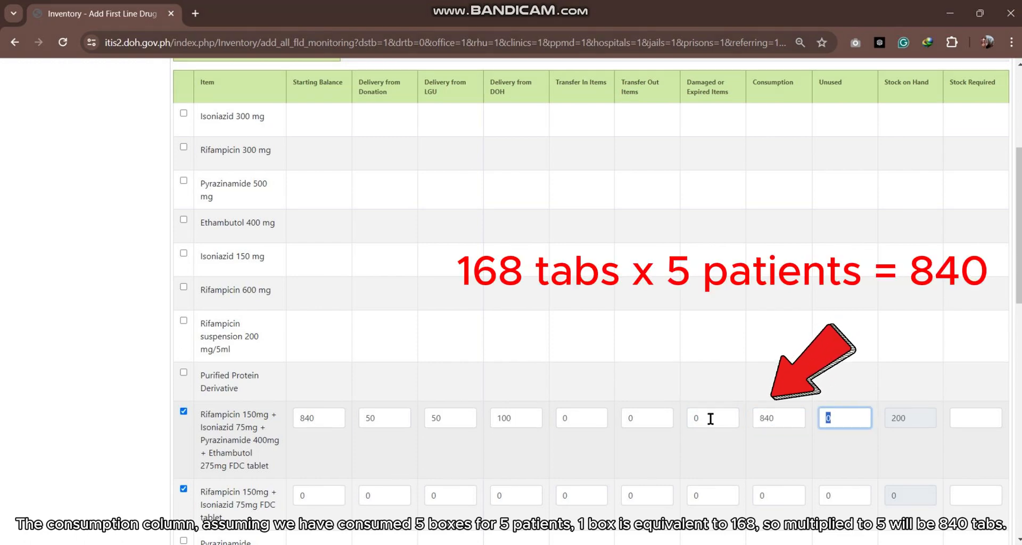
key(Tab)
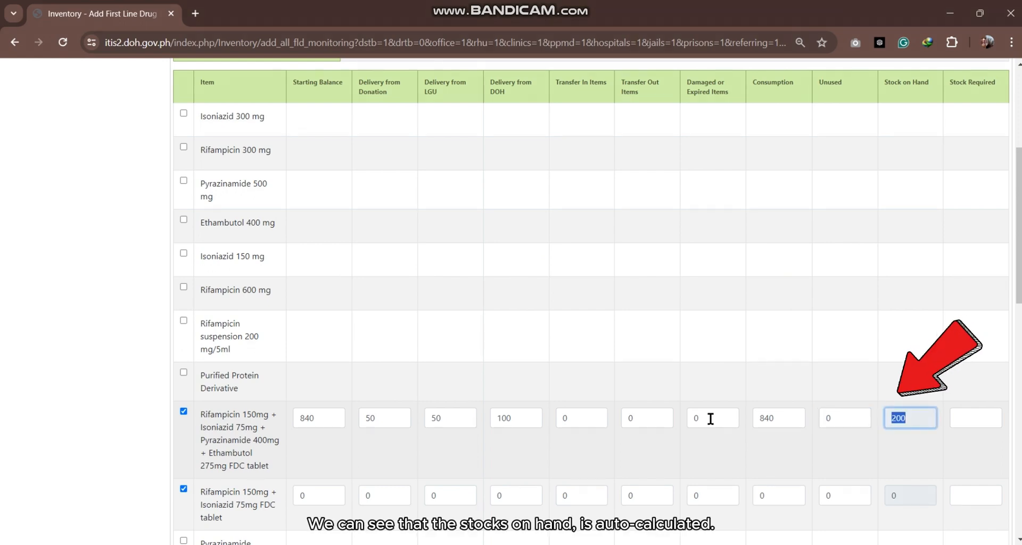
key(Tab)
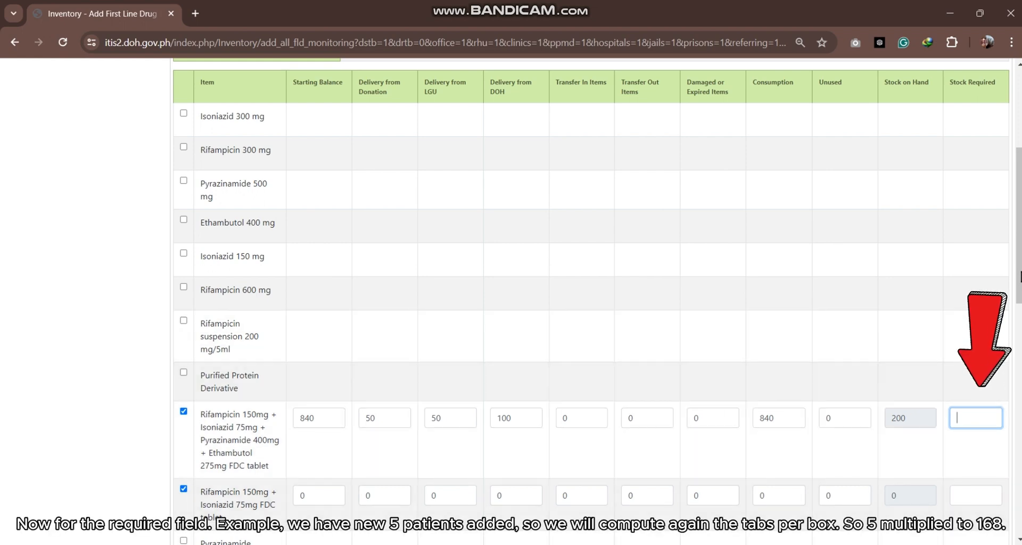
scroll(1017, 319, up, 1)
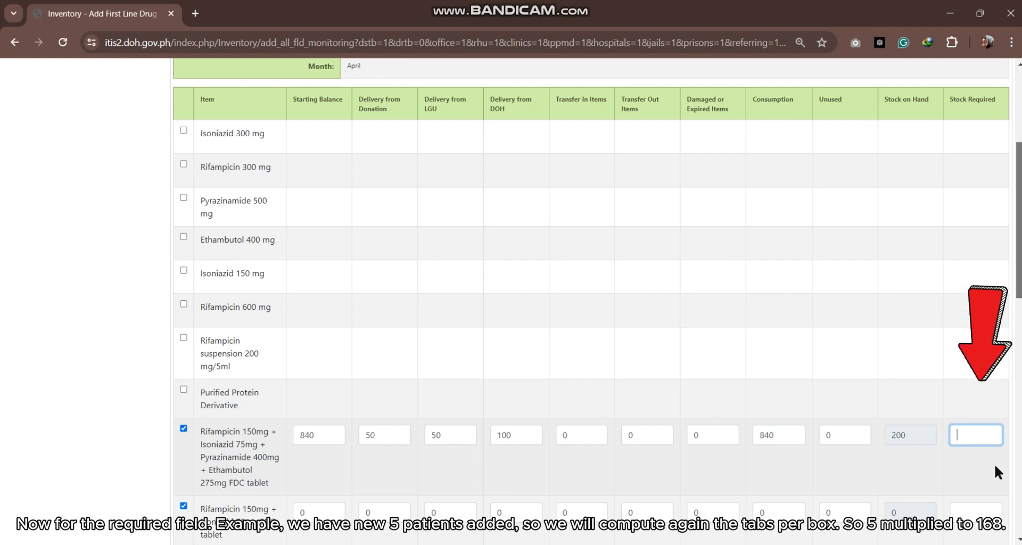
text(840)
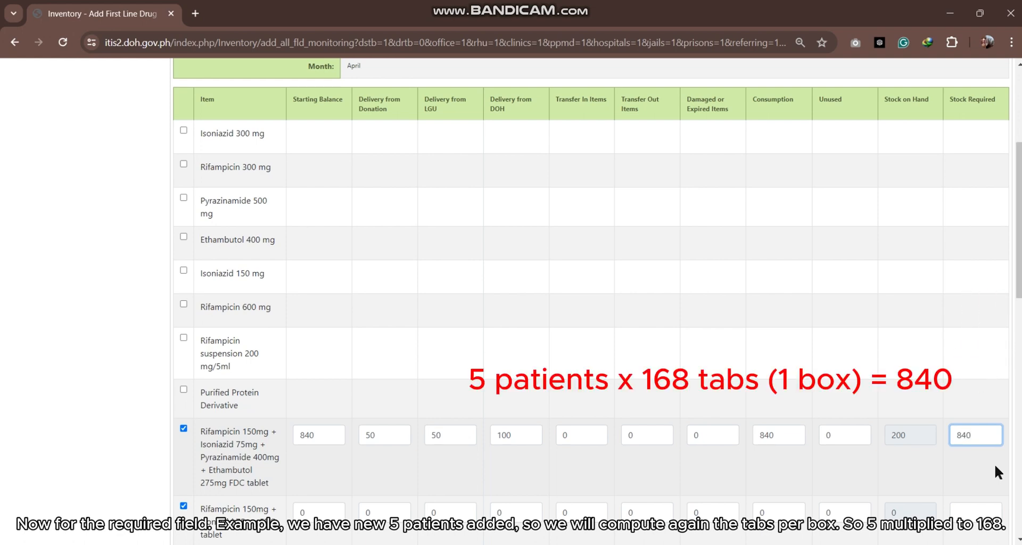
click(994, 464)
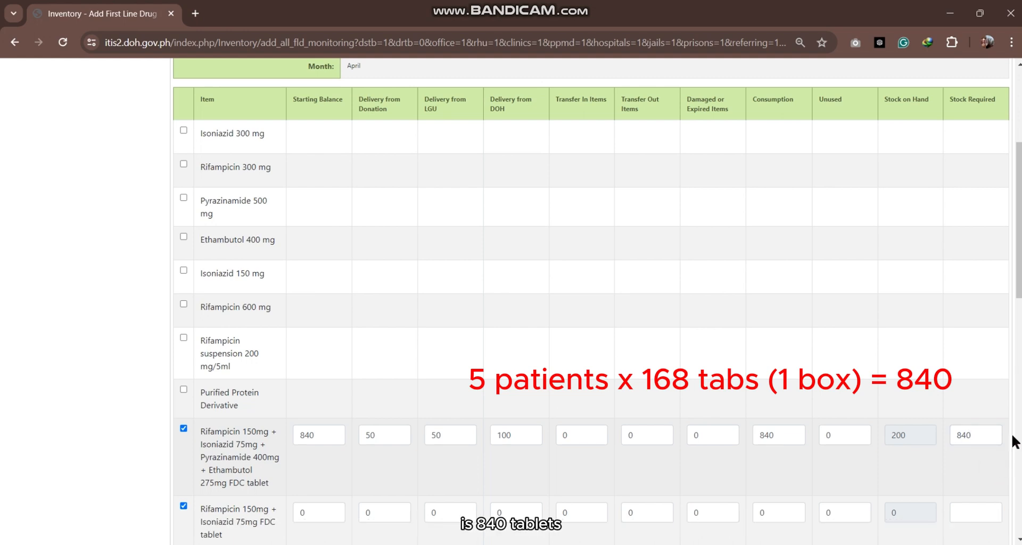
Step: Set the stock required for the Rifampicin 150mg + Isoniazid 75mg FDC tablet to 1680, leaving its other quantities at 0
scroll(879, 313, down, 1)
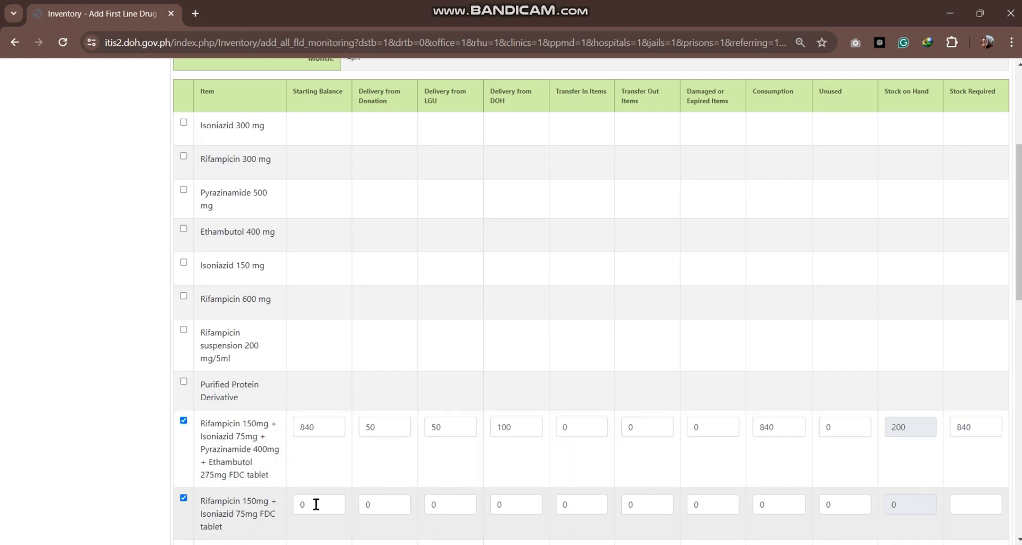
key(Tab)
key(Tab)
key(Tab)
key(Tab)
key(Tab)
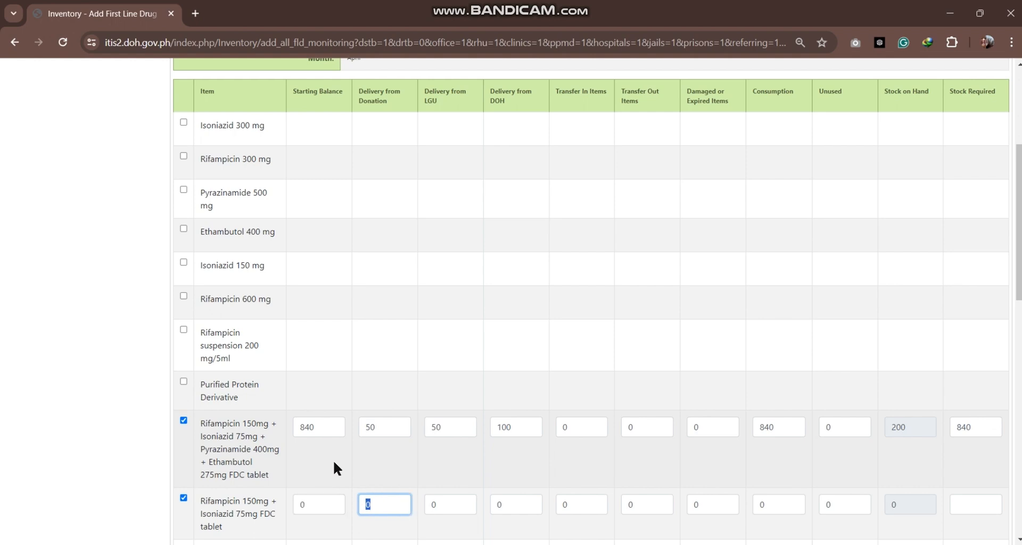
key(Tab)
key(Tab)
key(Tab)
key(Tab)
key(Tab)
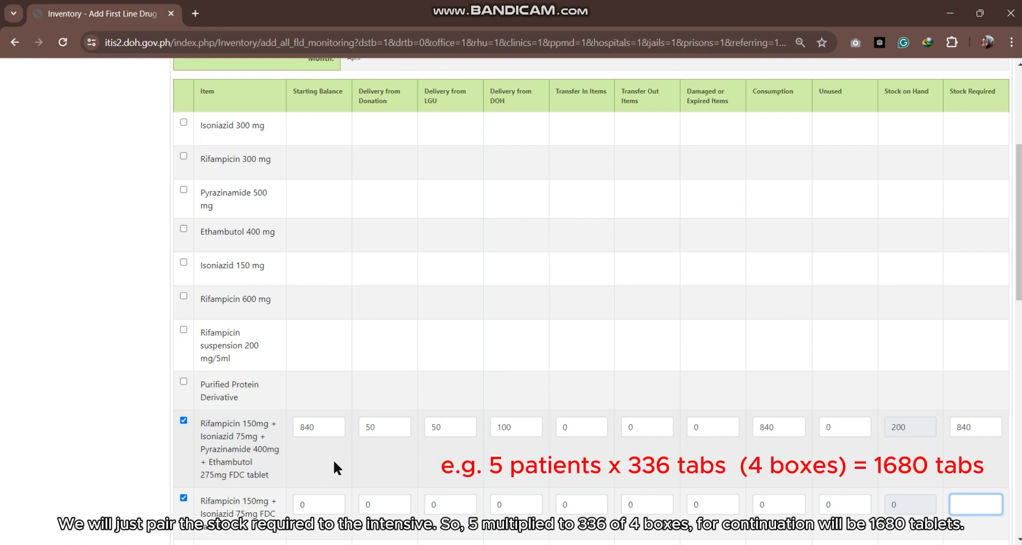
text(1680)
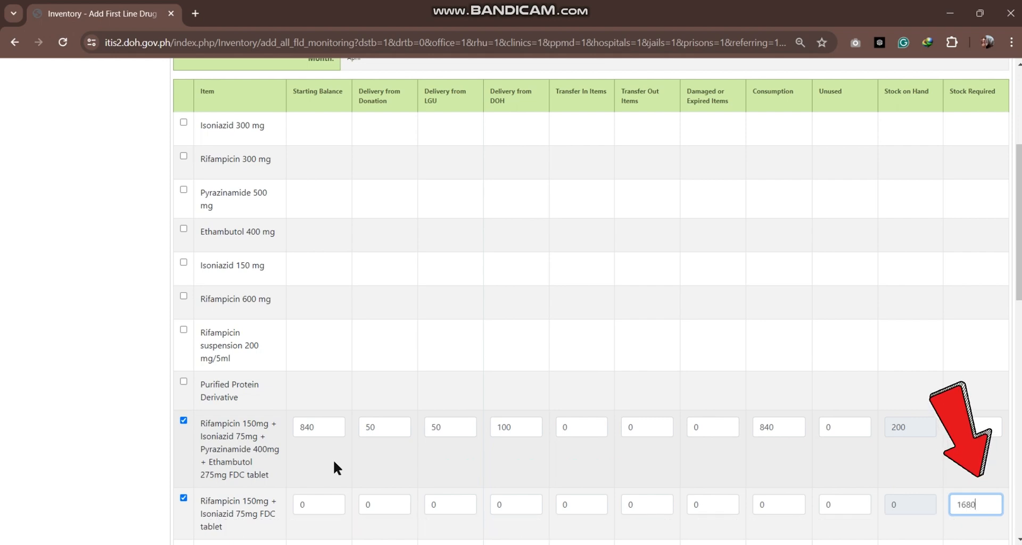
Step: Examine the report submission status at the end of the drug monitoring form
scroll(854, 319, down, 11)
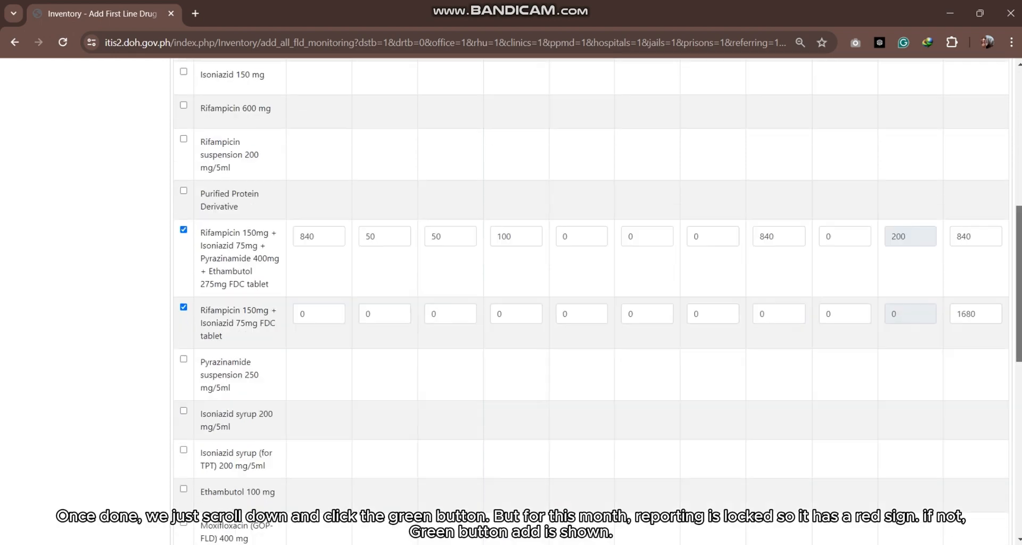
scroll(1014, 510, down, 2)
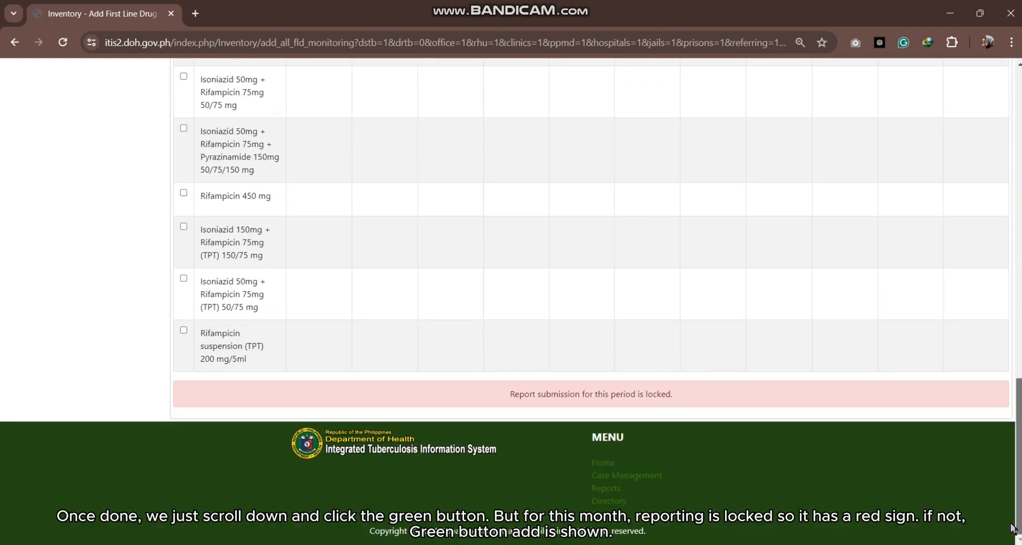
drag(482, 394, 749, 407)
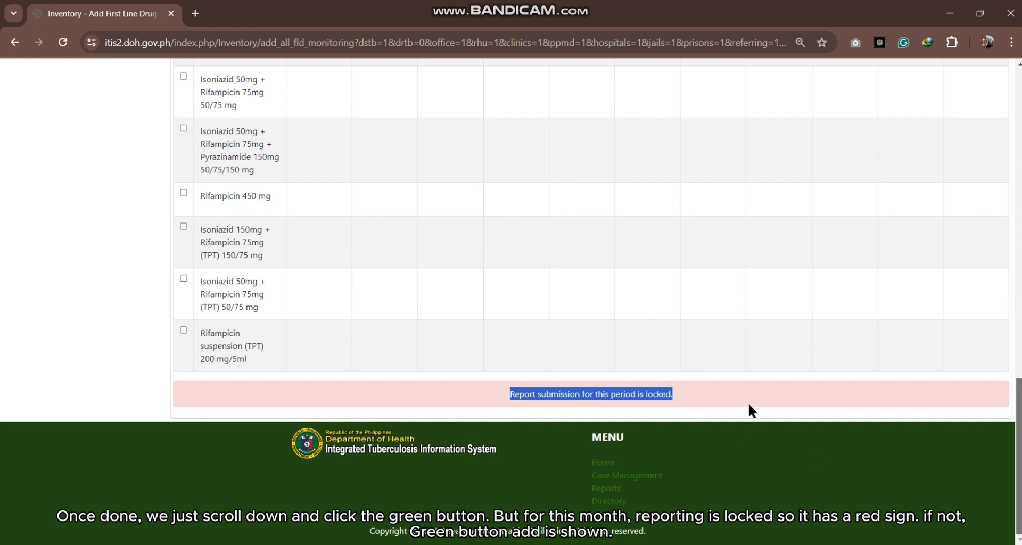
click(908, 396)
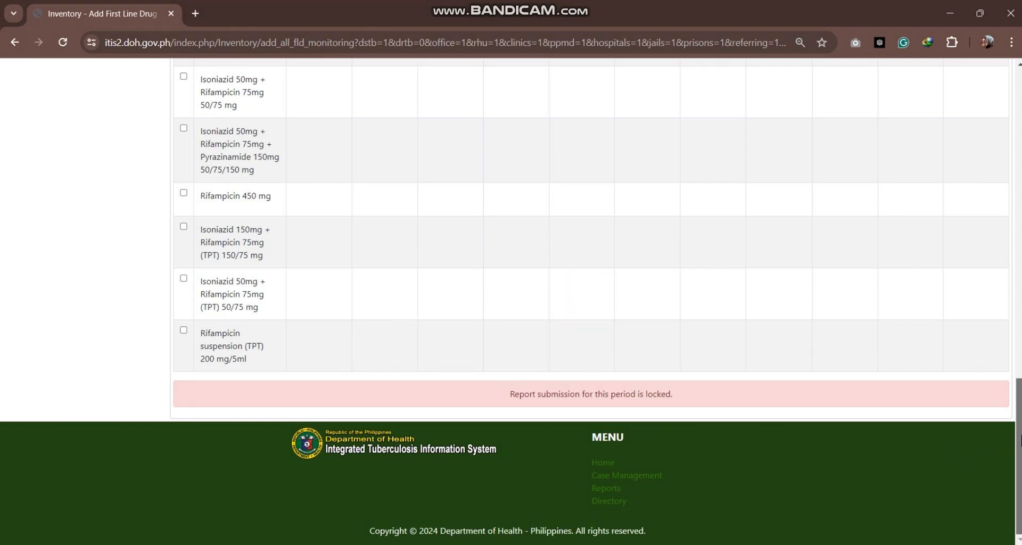
scroll(1009, 443, up, 3)
scroll(591, 298, up, 5)
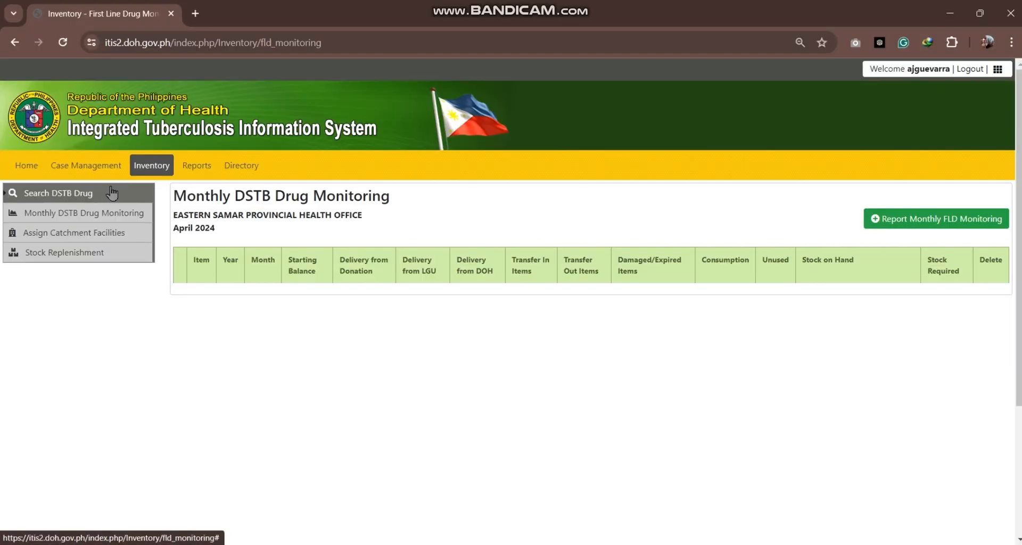
Step: Search for the DSTB drug report of Arteche Rural Health Unit - IDOTS for April 2024
click(113, 193)
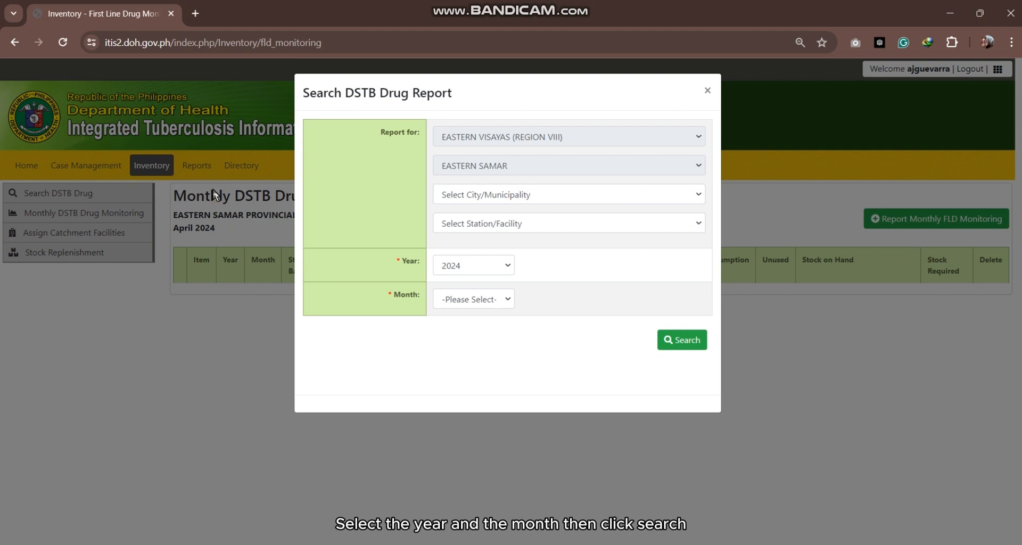
click(474, 297)
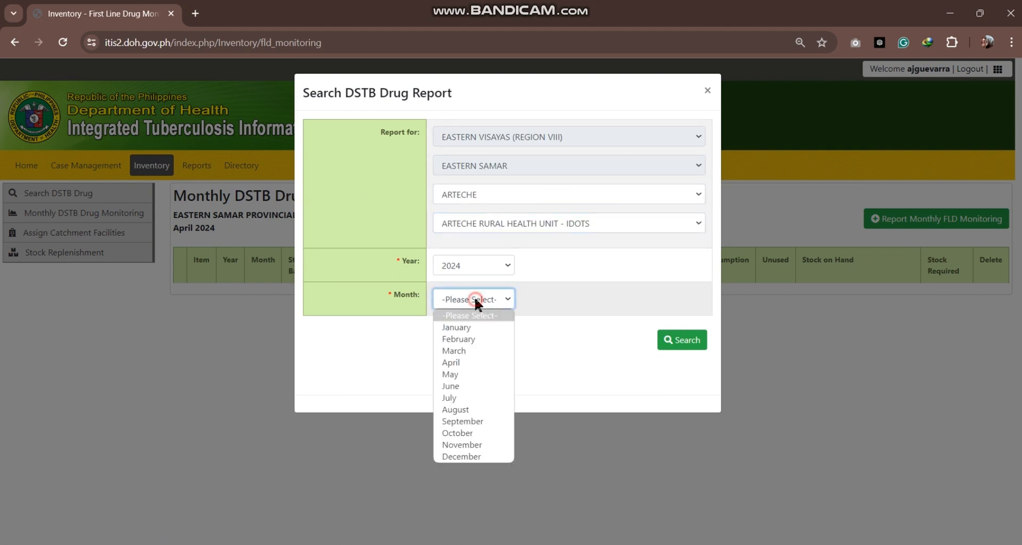
click(457, 363)
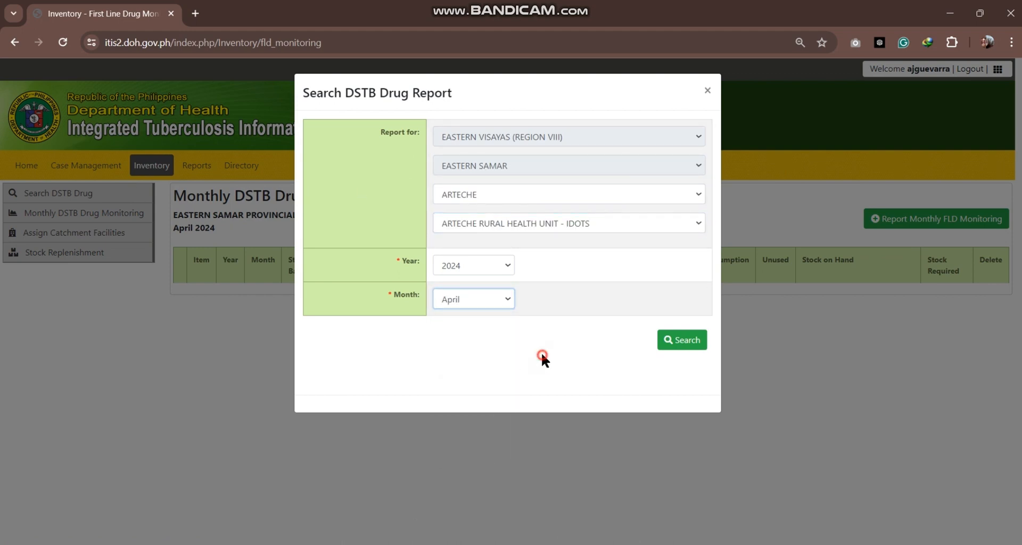
click(685, 343)
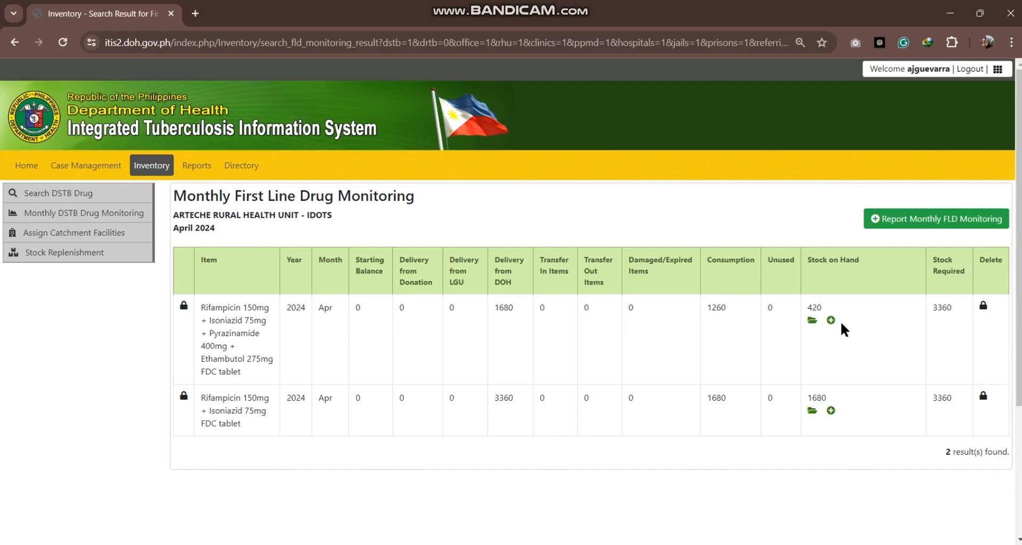
Step: Add an expiration date of 05-31-2024 for 200 tablets of the four-drug FDC tablet's stock on hand
click(831, 320)
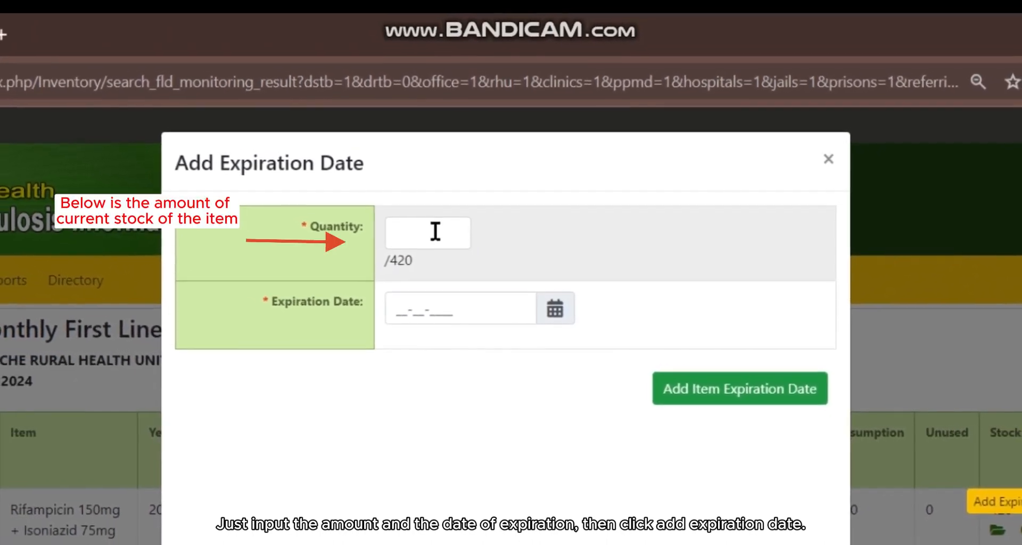
click(431, 226)
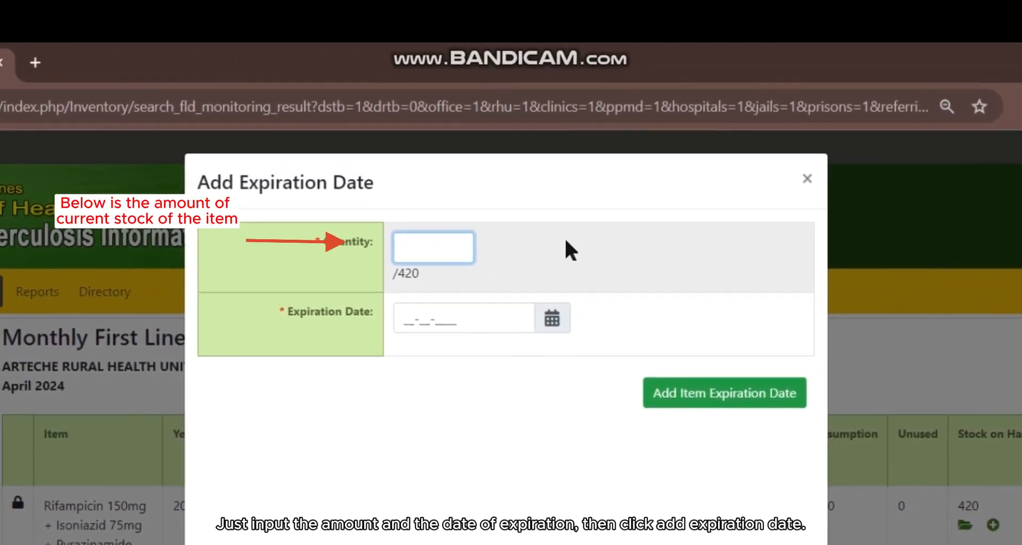
text(200)
key(Tab)
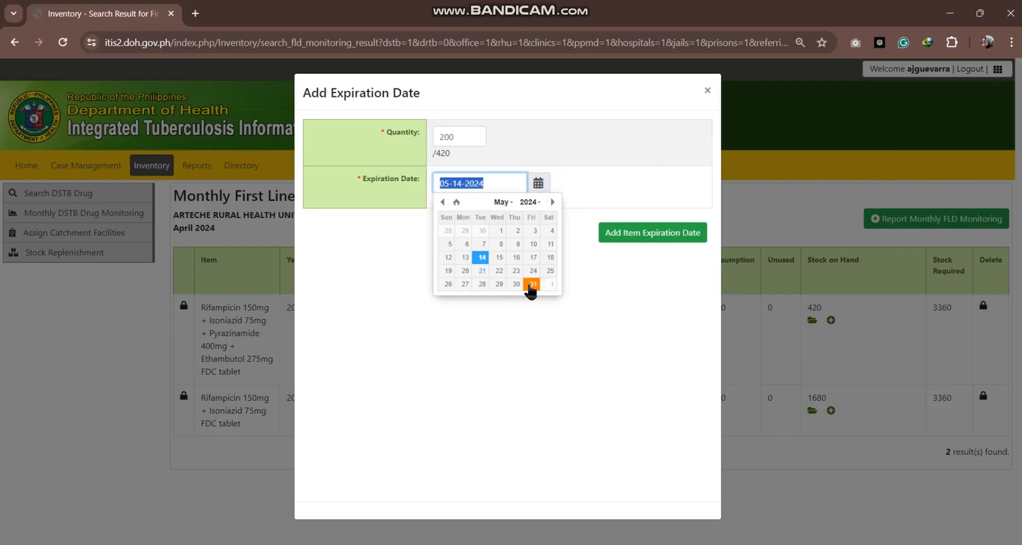
click(532, 285)
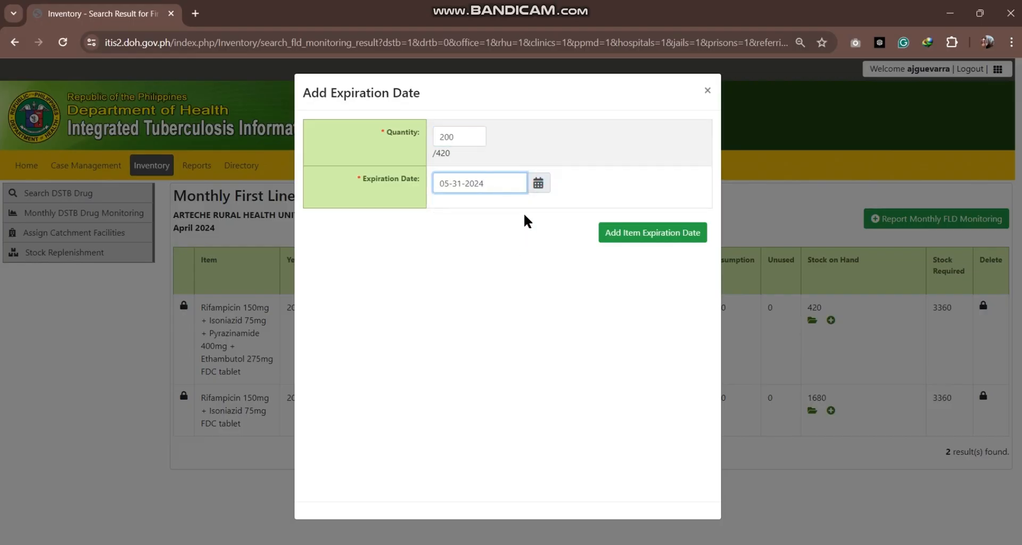
click(644, 240)
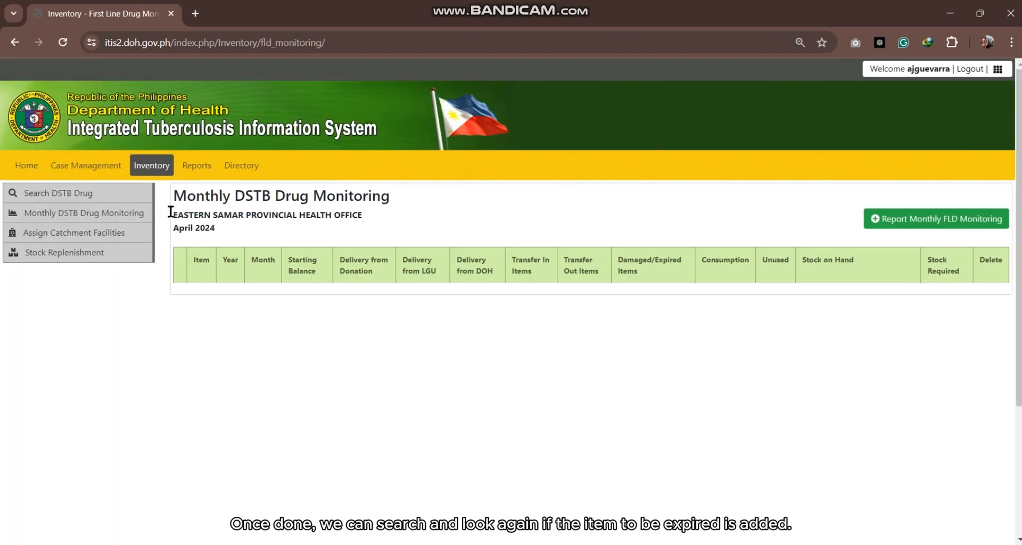
Step: Search again for the April 2024 DSTB drug report of Arteche Rural Health Unit - IDOTS in the municipality of Arteche
click(109, 193)
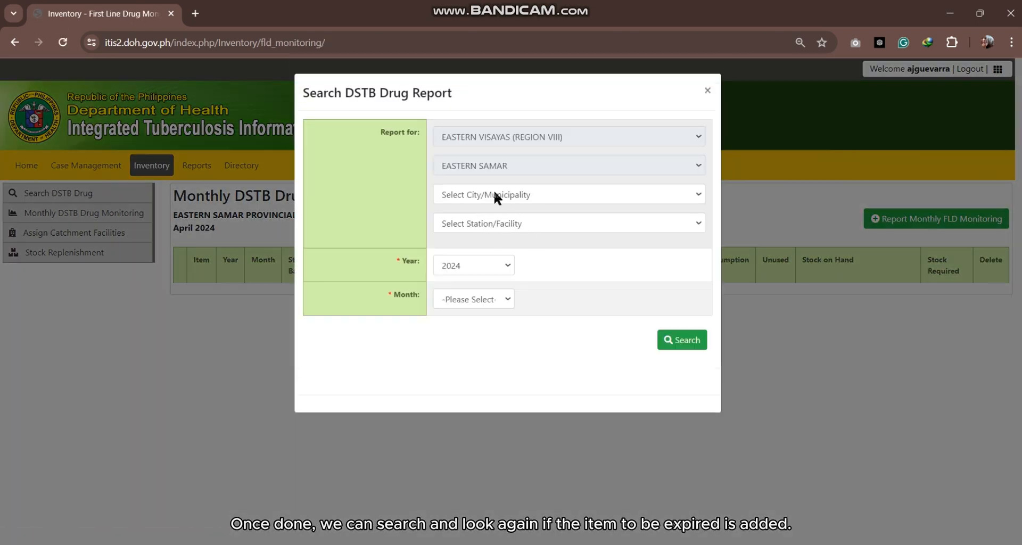
click(495, 195)
click(500, 223)
click(501, 224)
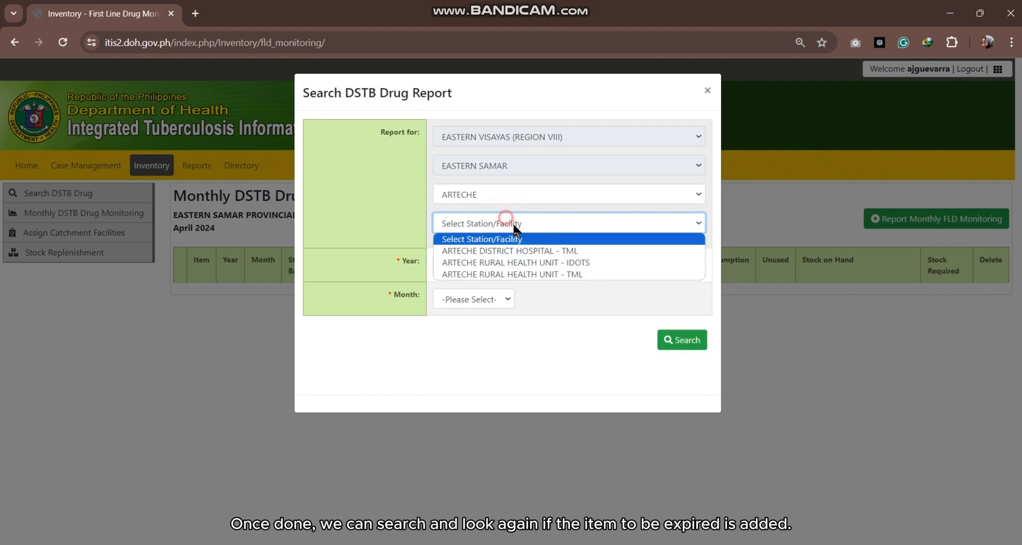
click(575, 262)
click(474, 299)
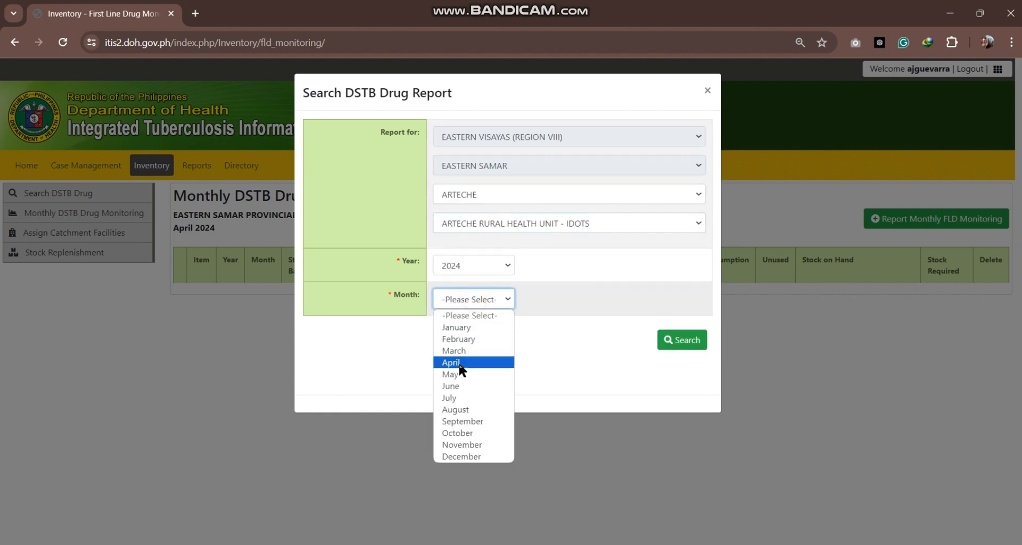
click(460, 365)
click(669, 345)
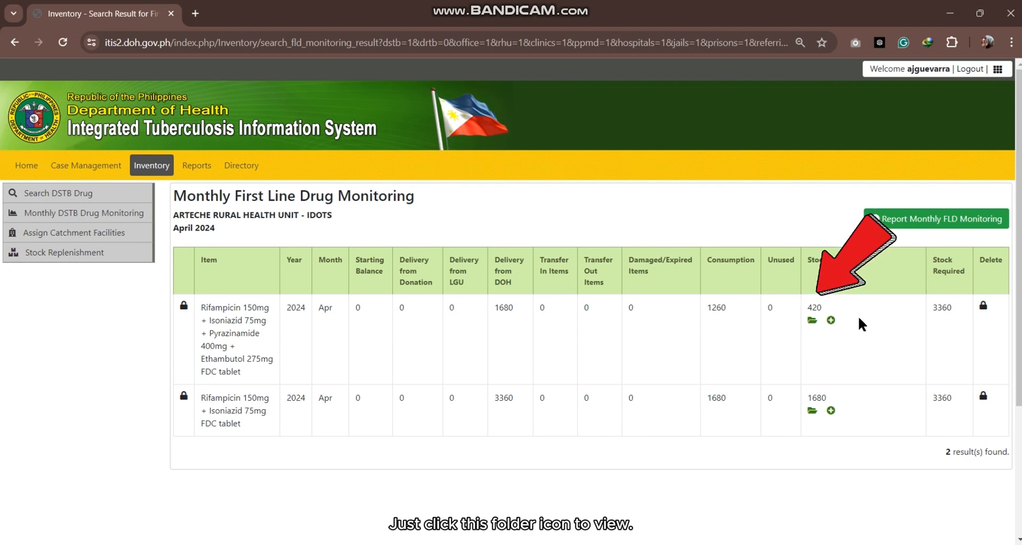
Step: View the expiration dates recorded for the four-drug FDC tablet's stock on hand, and close the list
click(812, 320)
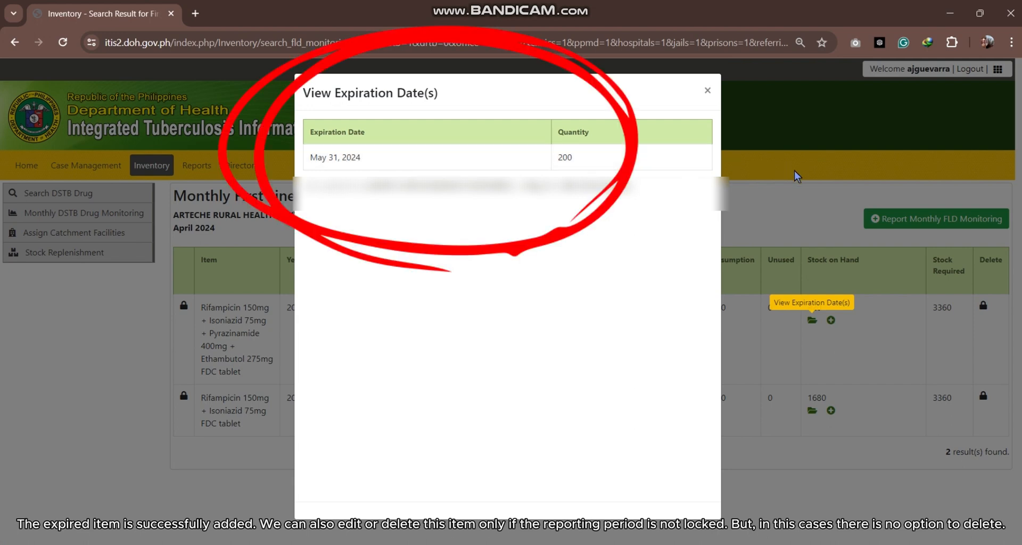
click(573, 316)
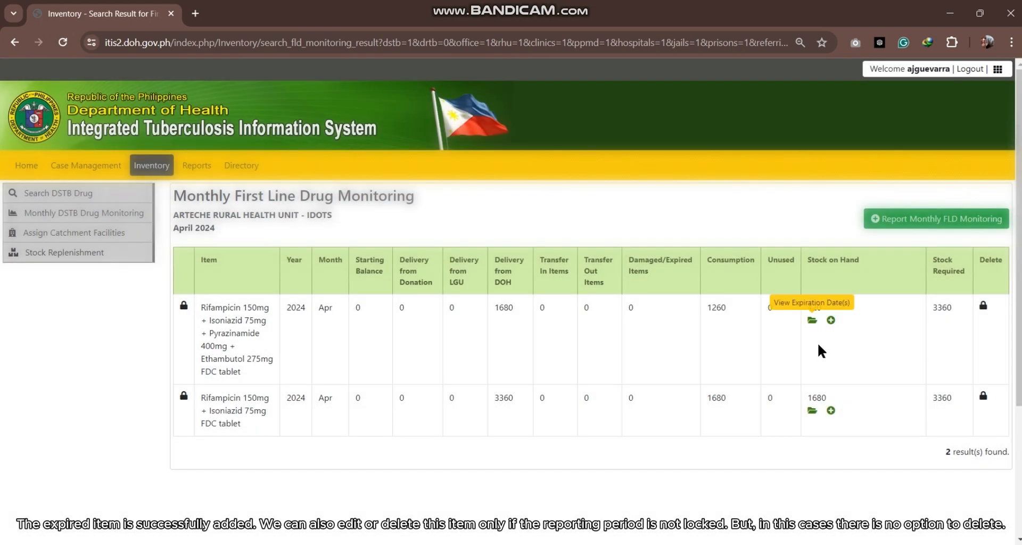
click(812, 321)
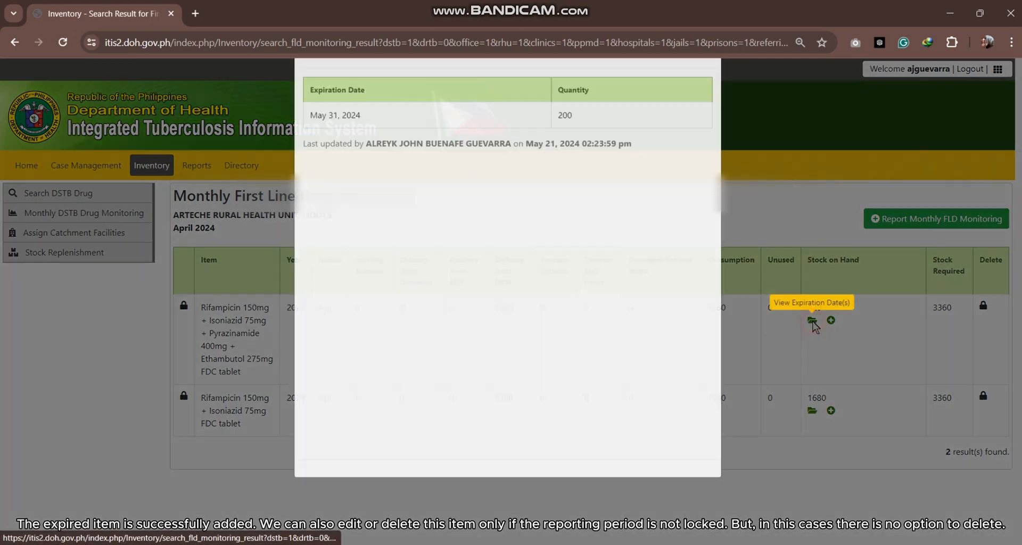
click(758, 180)
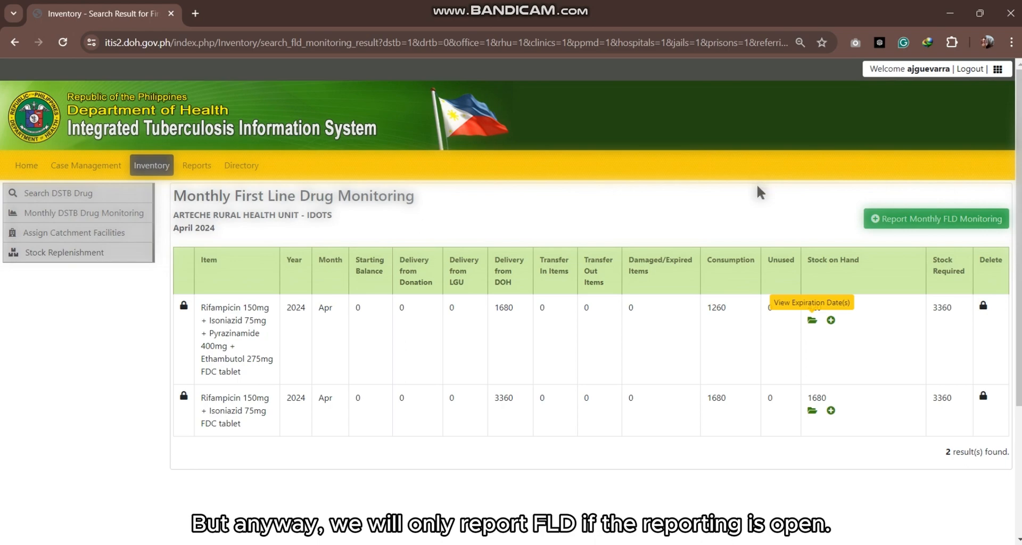